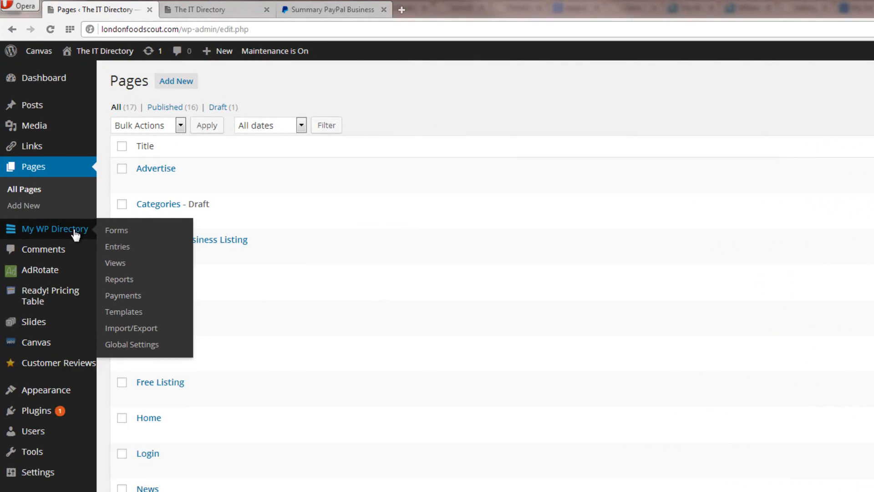
Step: Open the Payment section of My WP Directory's Global Settings
left_click(126, 344)
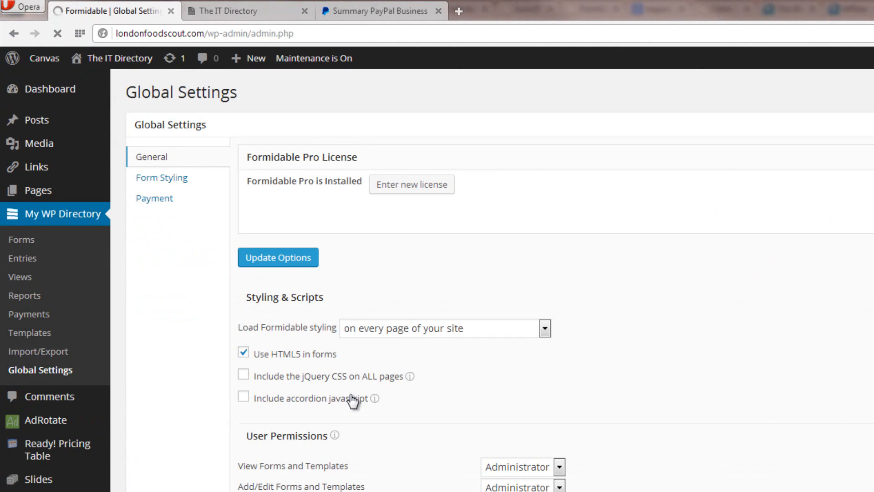
left_click(160, 201)
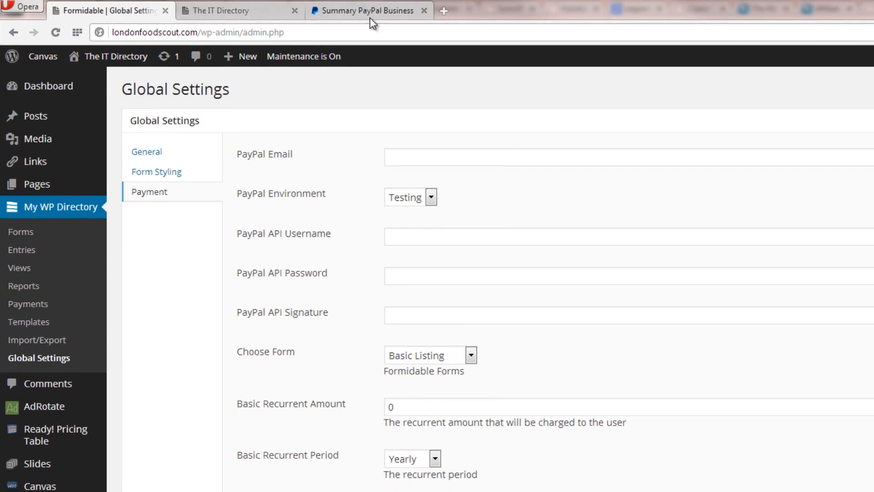
Step: Switch to the PayPal site, go to the business profile settings, and open the Instant Payment Notification settings for editing
left_click(375, 12)
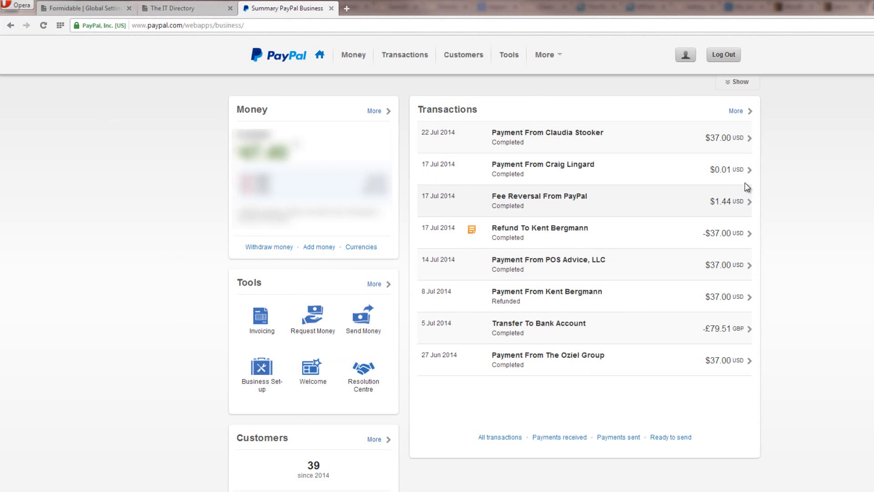
left_click(686, 57)
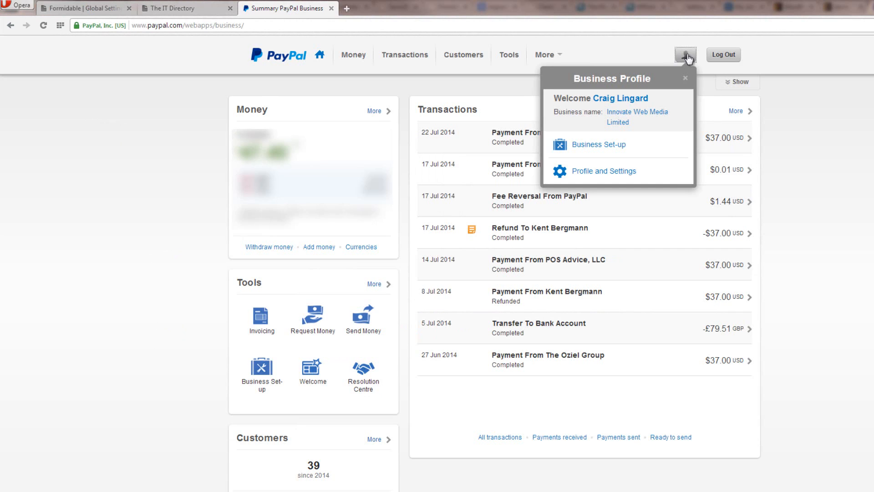
left_click(592, 172)
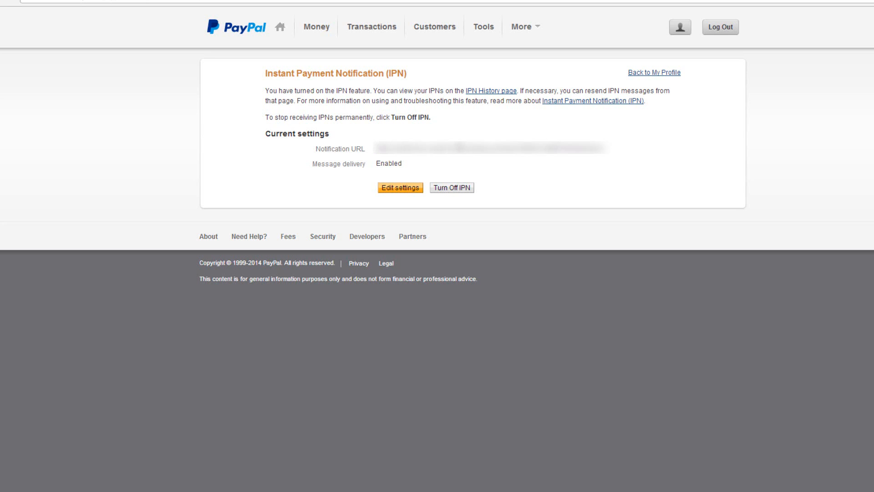
left_click(399, 191)
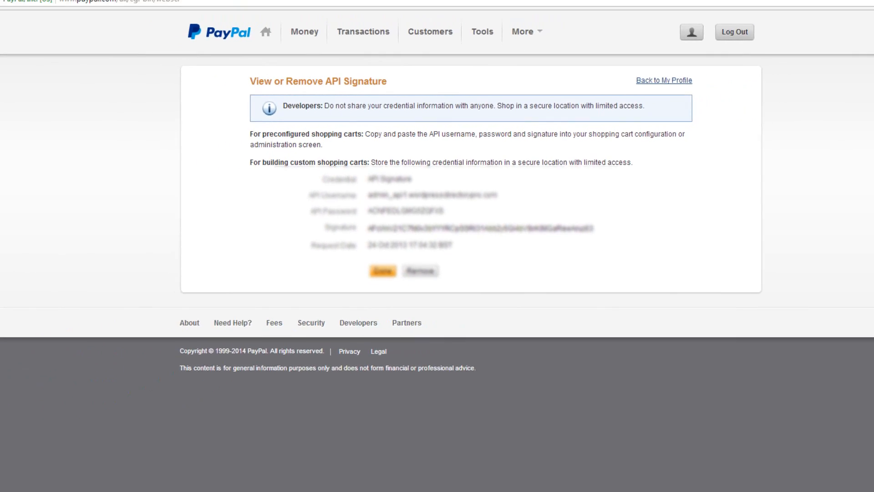
Step: Return to the WordPress Global Settings page and paste the API username into the PayPal Email field
left_click(35, 11)
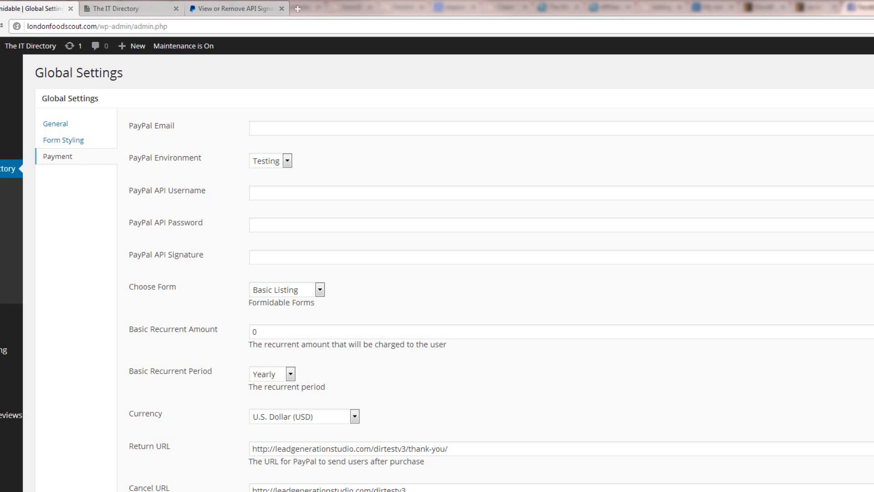
left_click(275, 125)
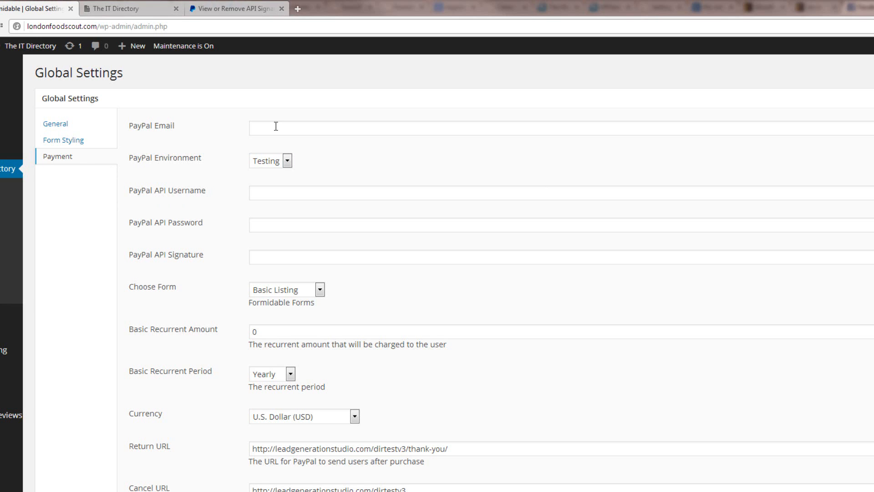
key("alt+Tab")
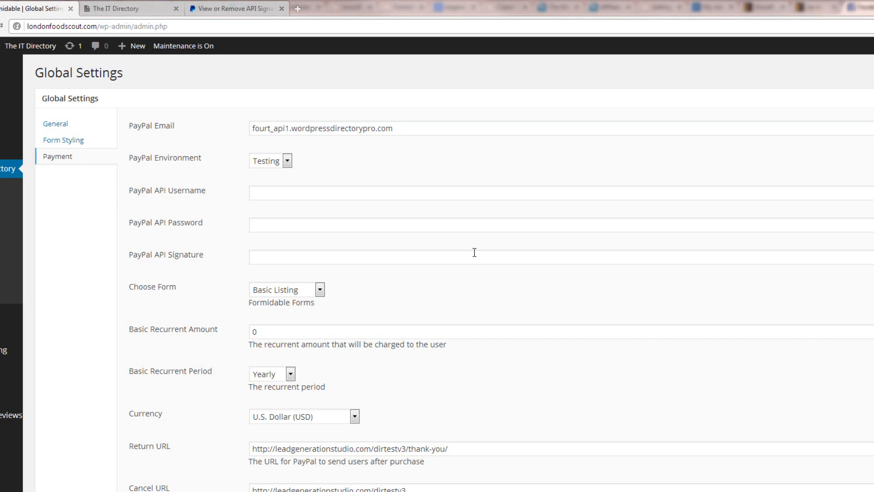
Step: Paste the PayPal API password and the API signature into their respective fields
left_click(266, 226)
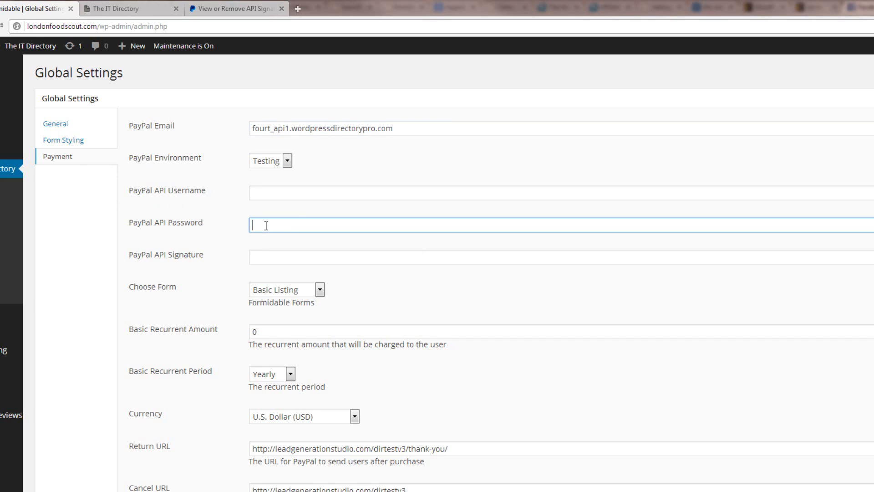
key("ctrl+v")
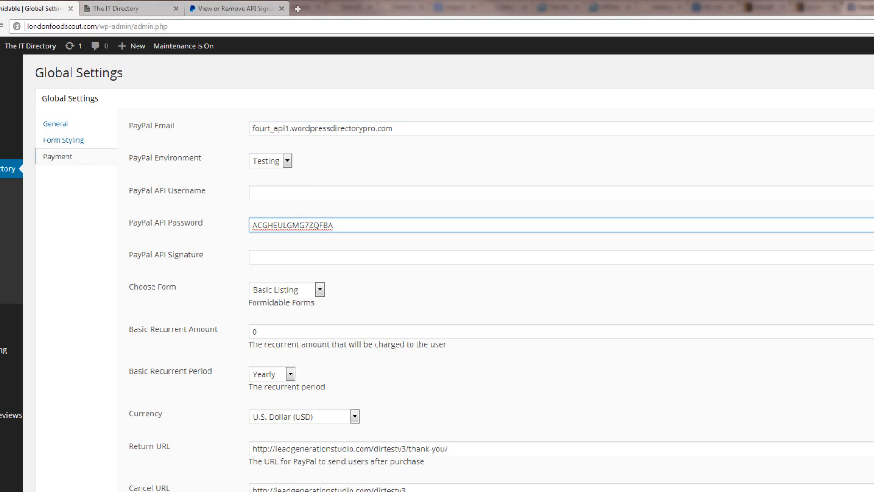
key("alt+Tab")
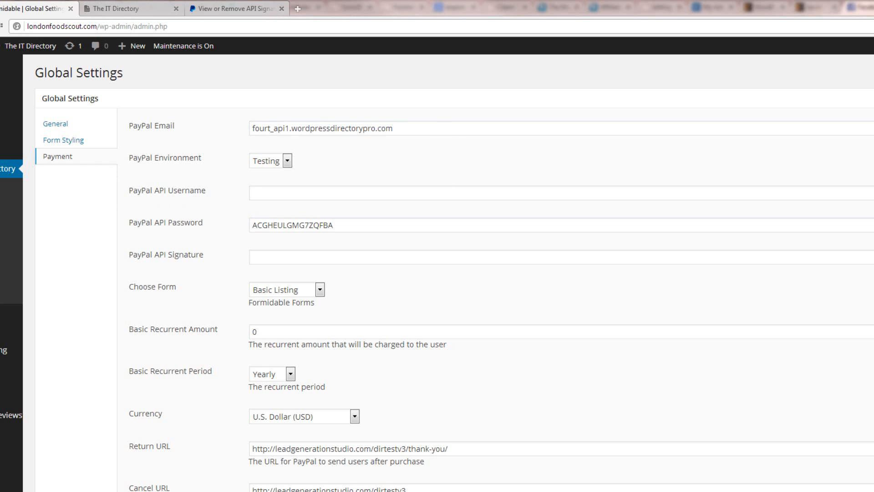
left_click(268, 255)
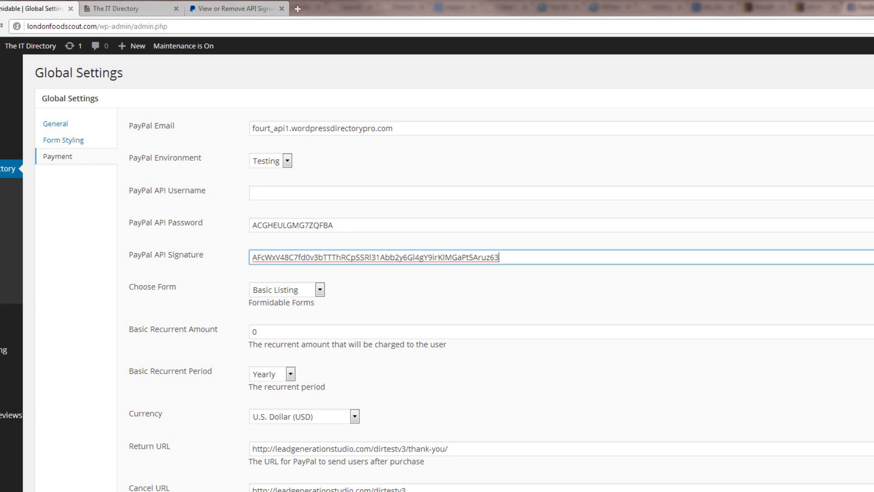
key("alt+Tab")
Step: Move the API username from the PayPal Email field into the PayPal API Username field
left_click_drag(400, 129, 181, 130)
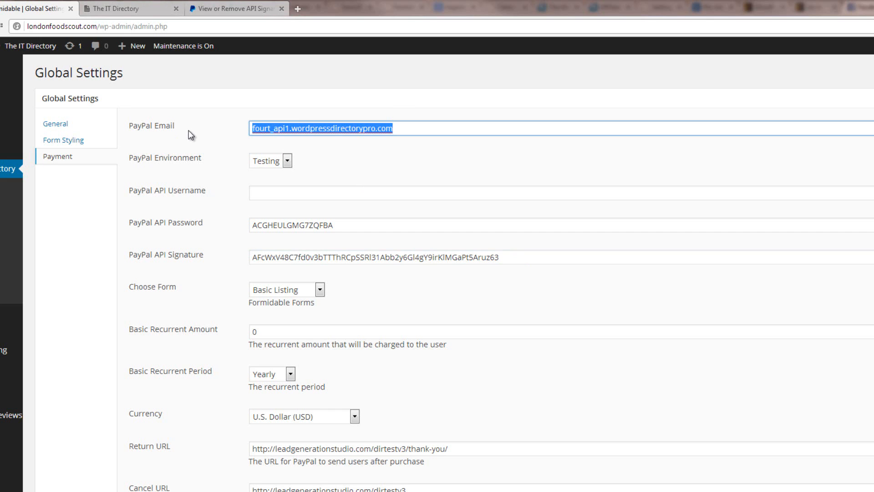
key("ctrl+x")
key("ctrl+v")
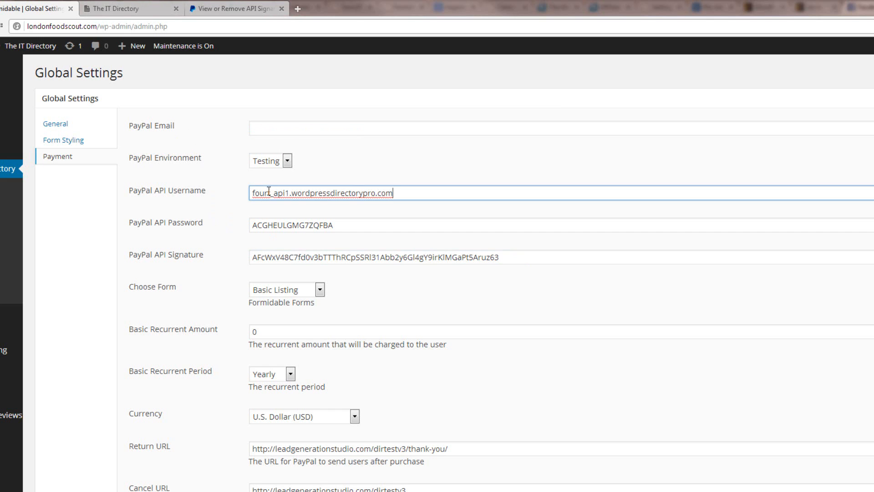
Step: Enter the PayPal account's e-mail address and set the PayPal Environment to Live
left_click(296, 131)
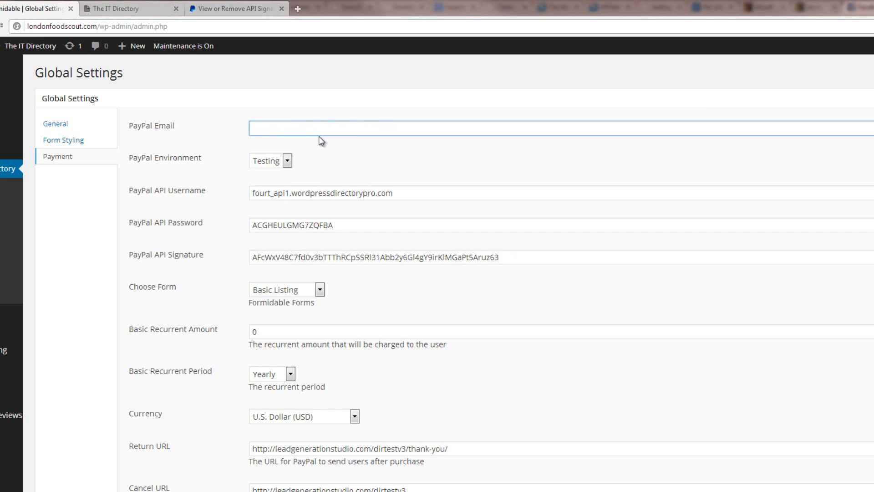
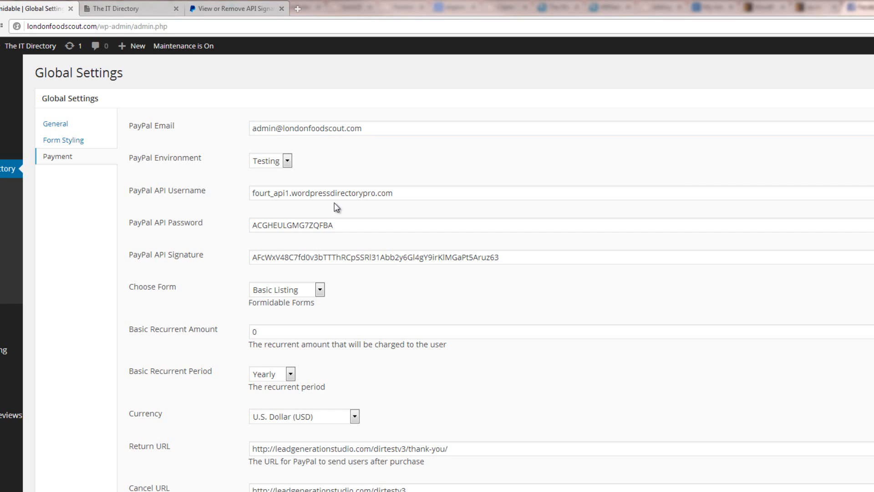
left_click(287, 160)
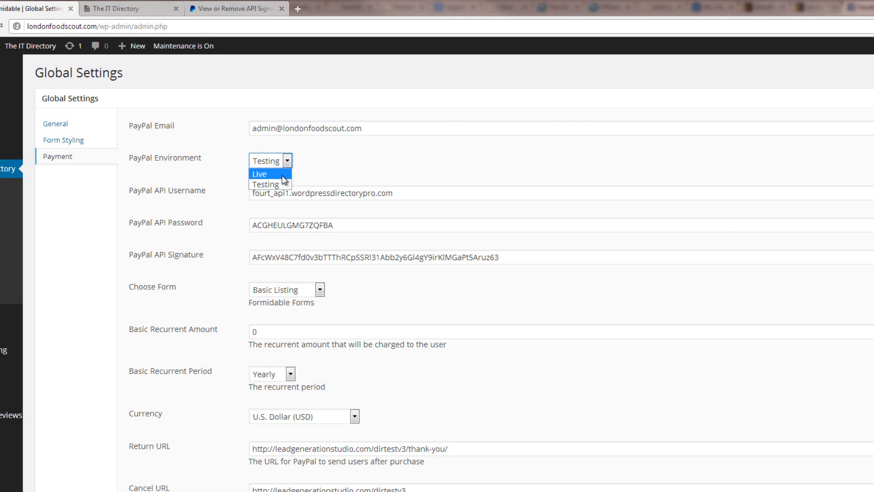
left_click(282, 174)
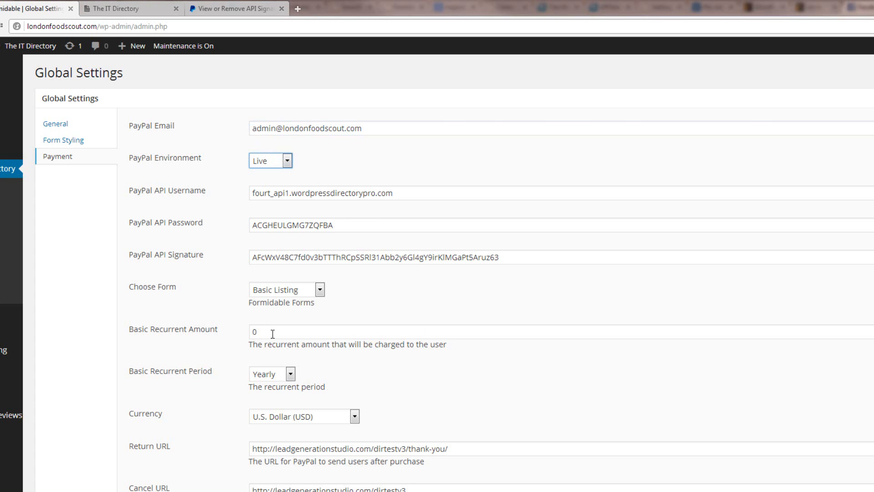
Step: Choose the Featured Listing form in place of Basic Listing and select its recurrent amount
left_click_drag(270, 332, 229, 331)
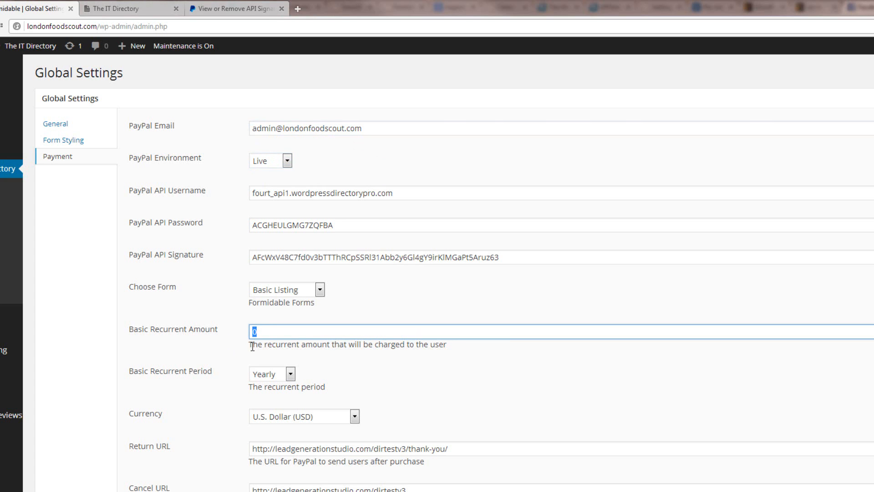
left_click(279, 334)
left_click(320, 289)
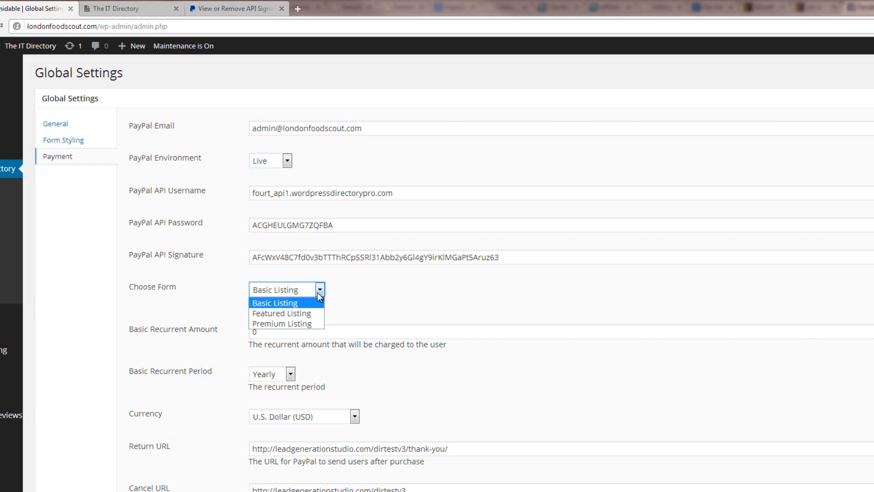
left_click(291, 314)
key("Tab")
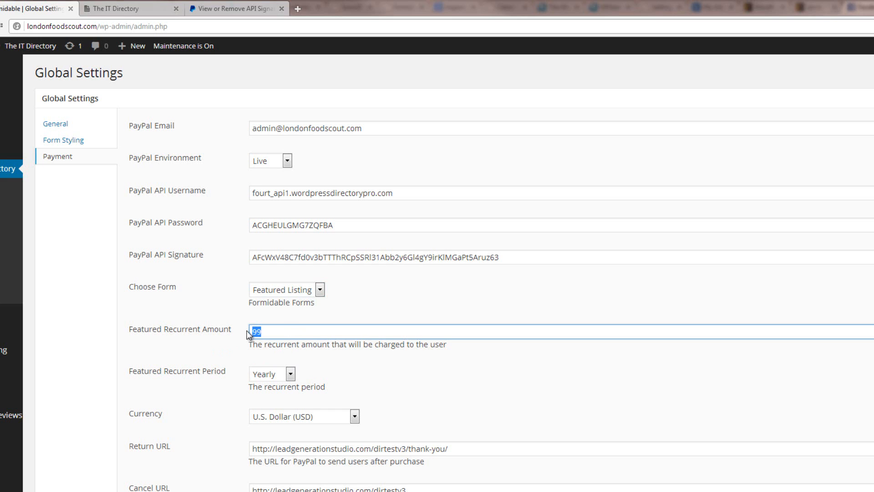
Step: Try Monthly as the Featured Listing's recurrent period and restore it to Yearly
left_click(290, 374)
left_click(269, 387)
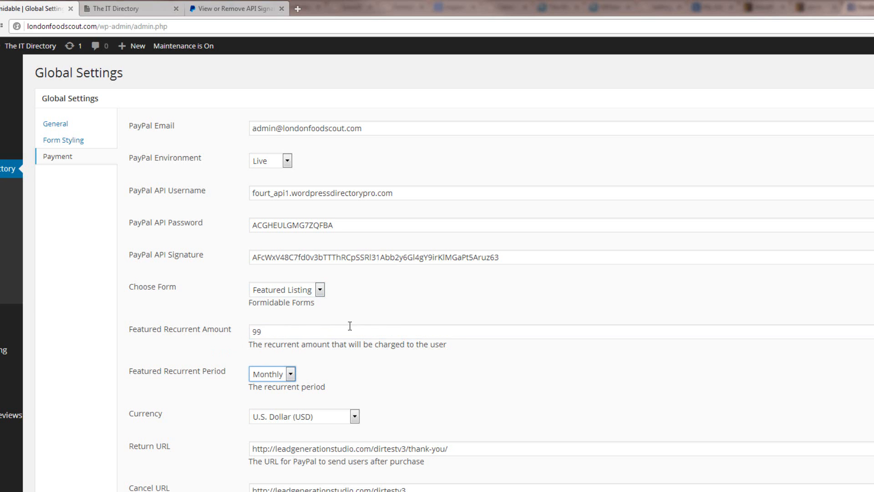
left_click_drag(275, 330, 250, 331)
left_click(292, 373)
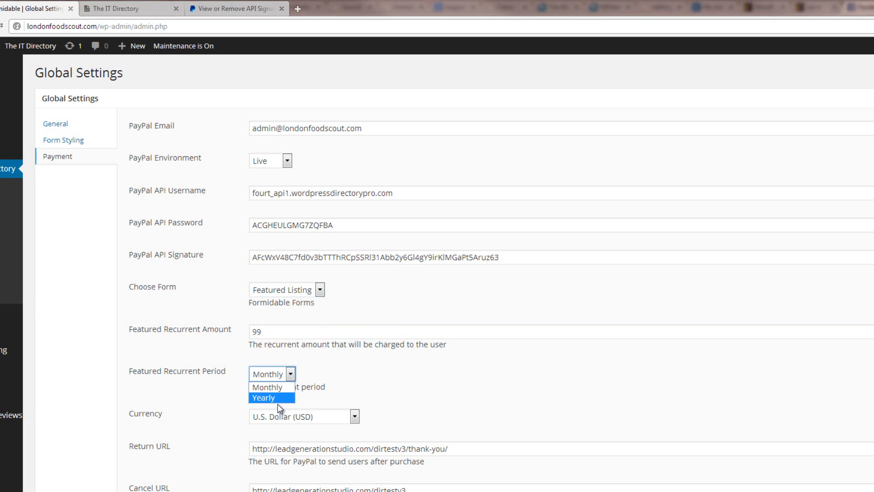
left_click(322, 390)
Step: Choose the Premium Listing form, trying Monthly as its recurrent period and restoring Yearly
left_click(321, 290)
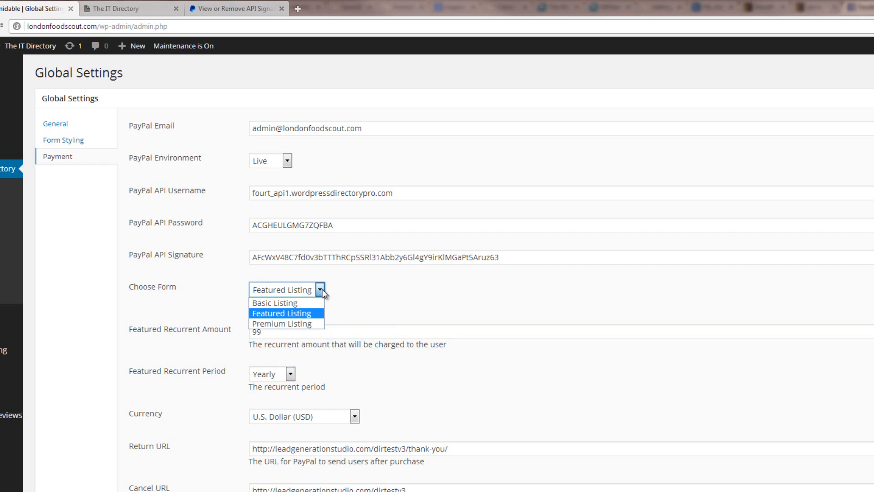
left_click(310, 324)
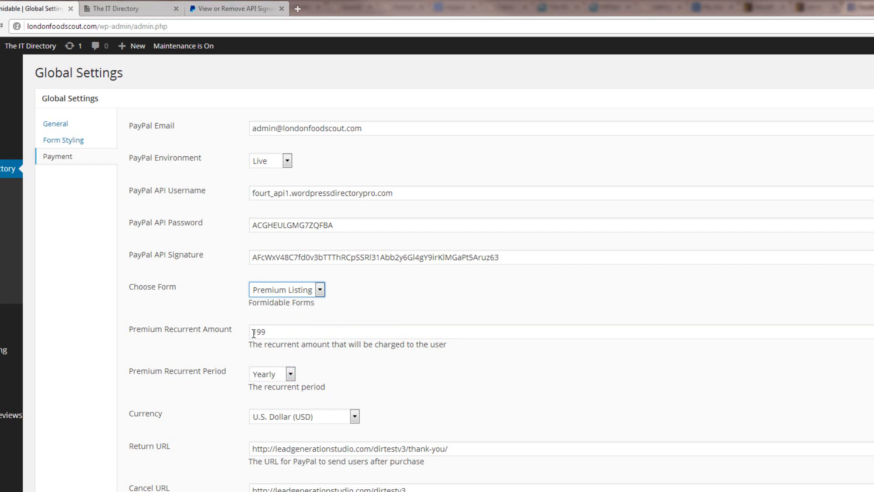
left_click(290, 374)
left_click(286, 387)
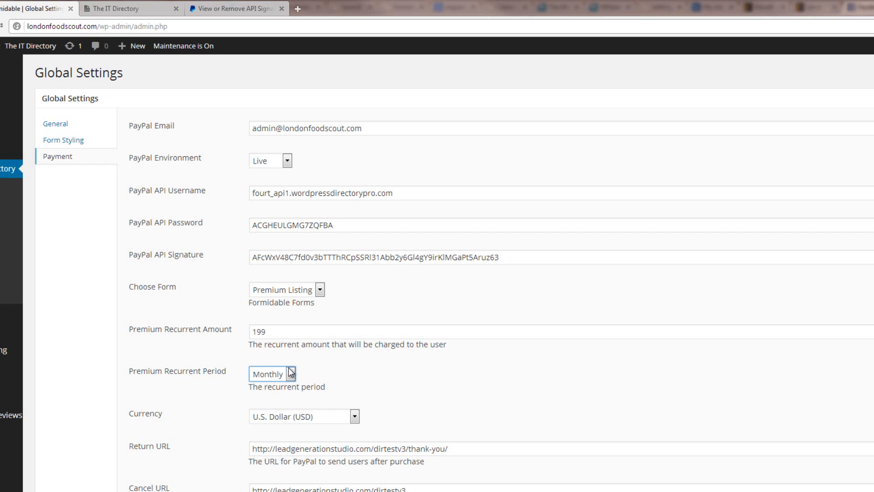
left_click(290, 373)
left_click(272, 397)
Step: View the available payment currencies and close the list without changing the selection
left_click(355, 417)
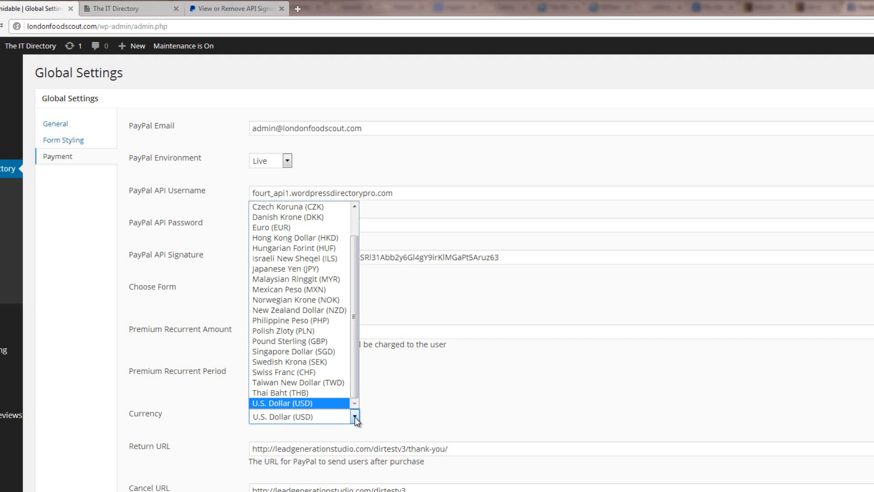
left_click(354, 416)
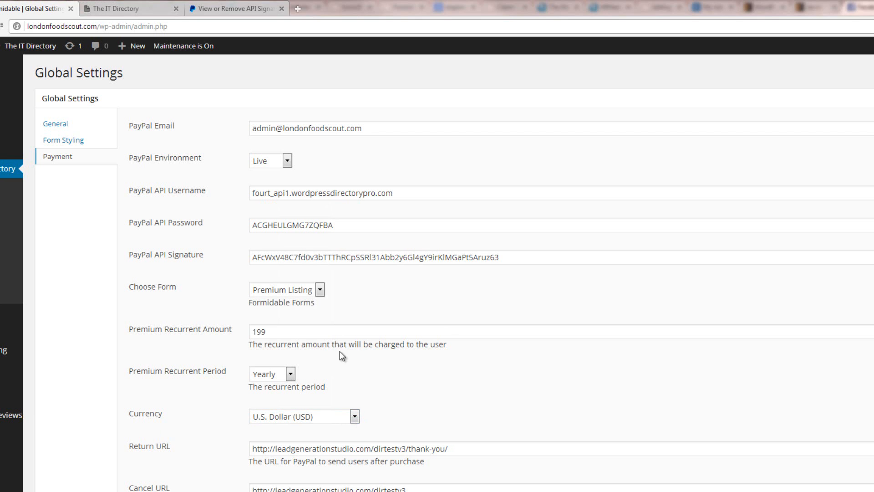
left_click(118, 375)
scroll(78, 374, "down", 3)
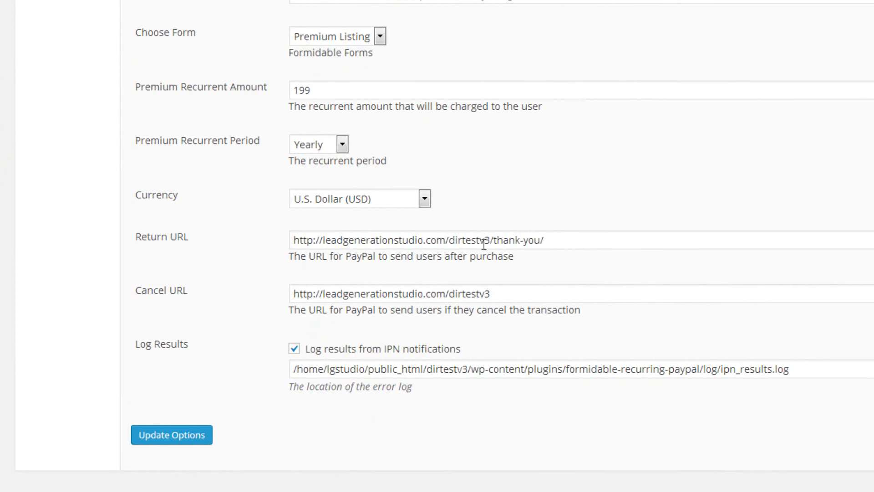
left_click_drag(491, 240, 242, 240)
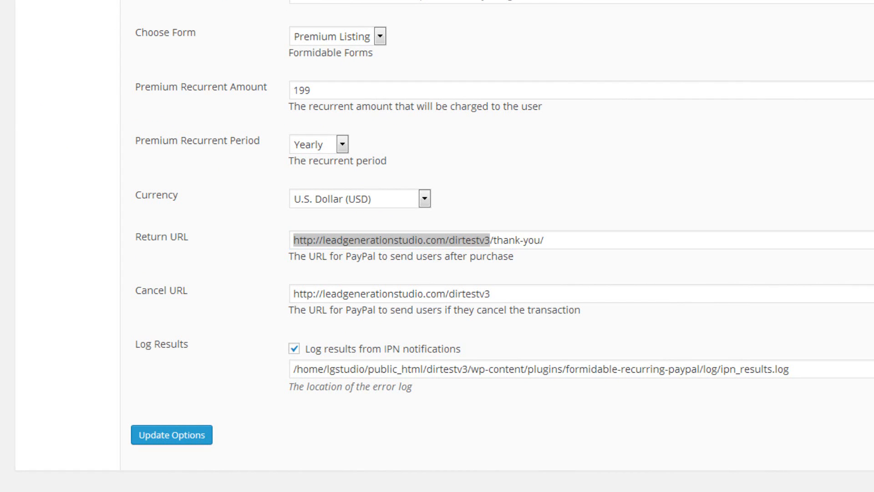
left_click(482, 240)
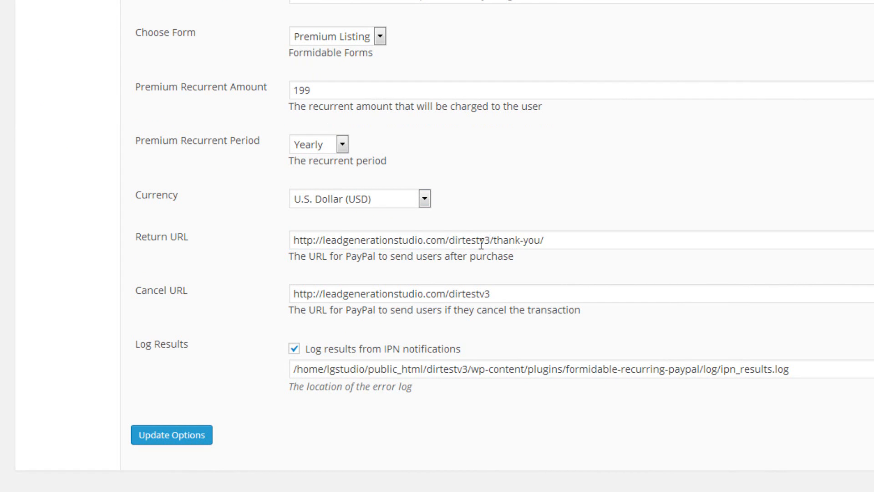
left_click_drag(492, 240, 223, 233)
type("http://londonfoodscout.com")
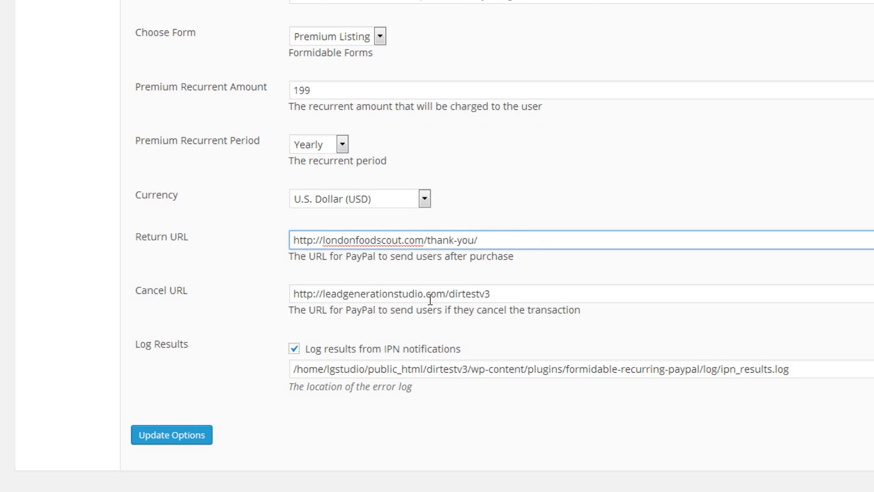
left_click_drag(511, 293, 119, 257)
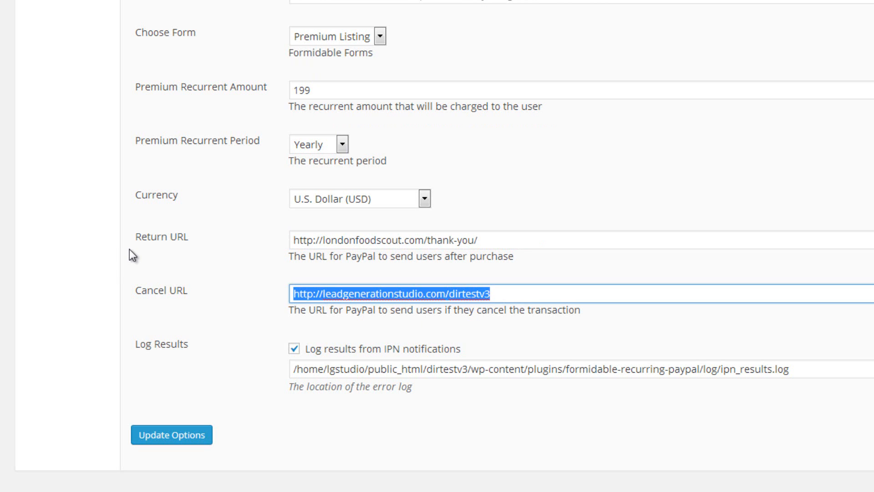
type("http://londonfoodscout.com")
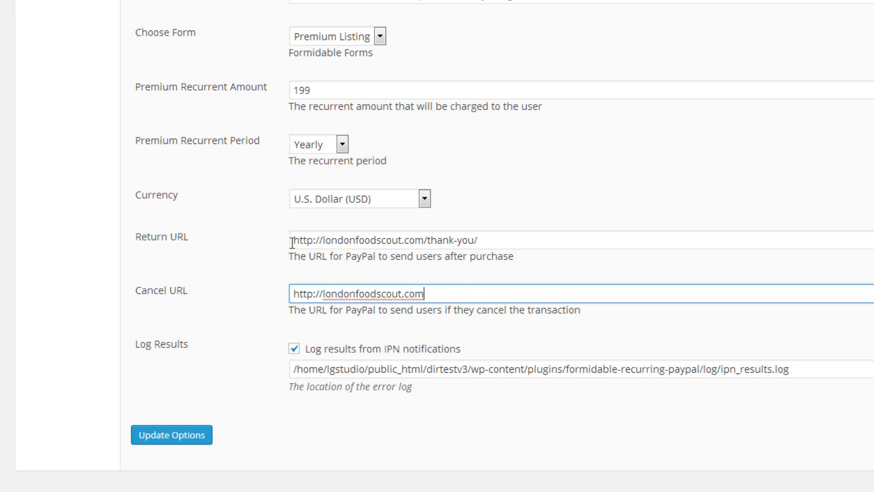
Step: Examine the Return URL, the option to log results from IPN notifications, and the server path of the error log
left_click_drag(526, 240, 242, 255)
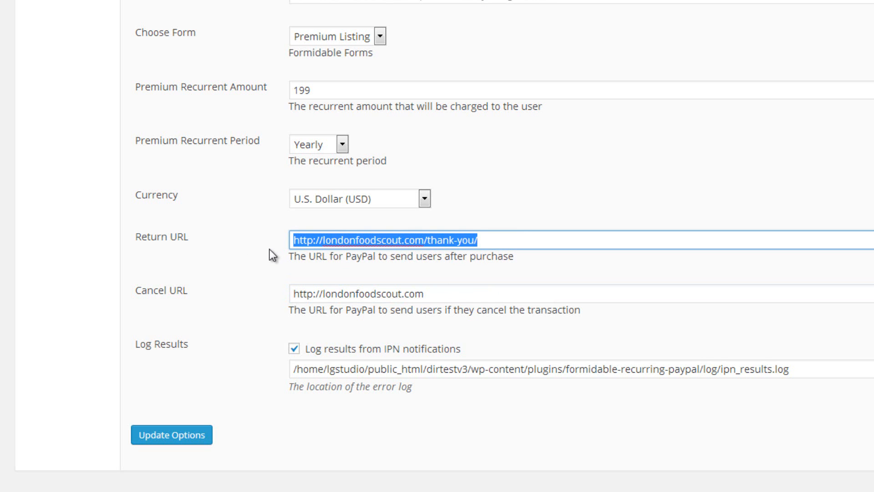
left_click(277, 419)
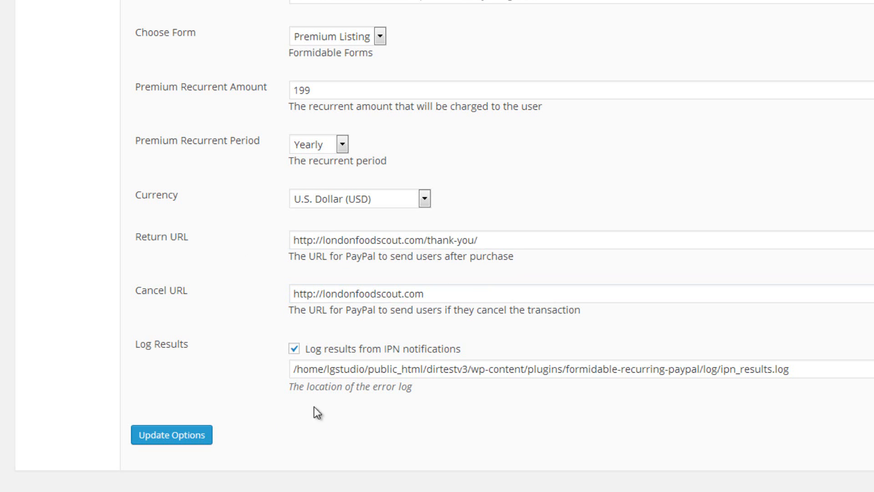
left_click(294, 349)
left_click(294, 349)
left_click_drag(468, 369, 328, 369)
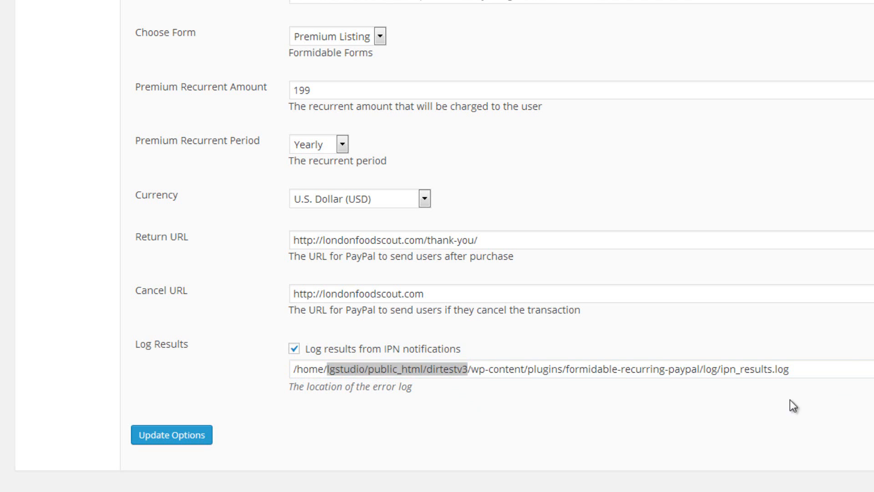
left_click_drag(815, 369, 231, 375)
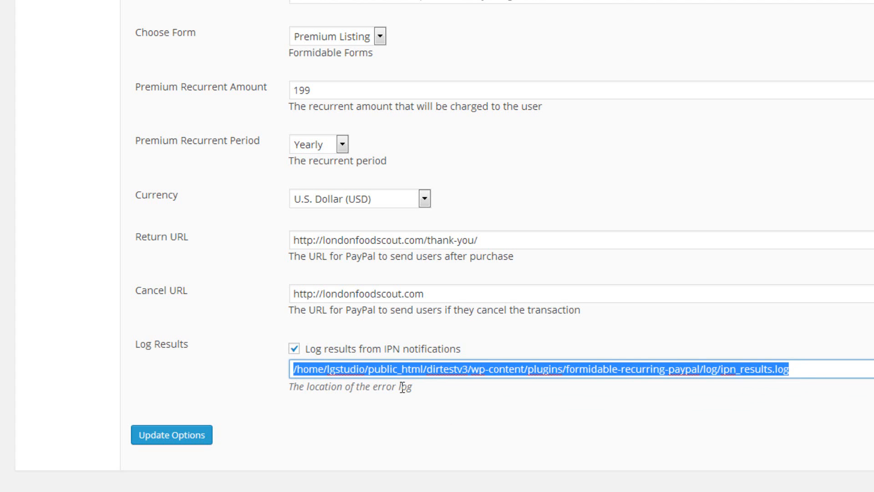
left_click(500, 371)
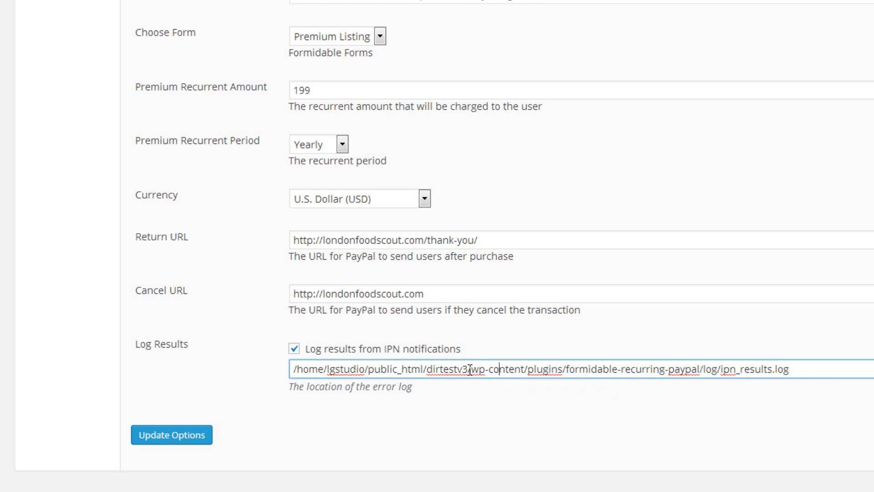
left_click_drag(468, 369, 815, 370)
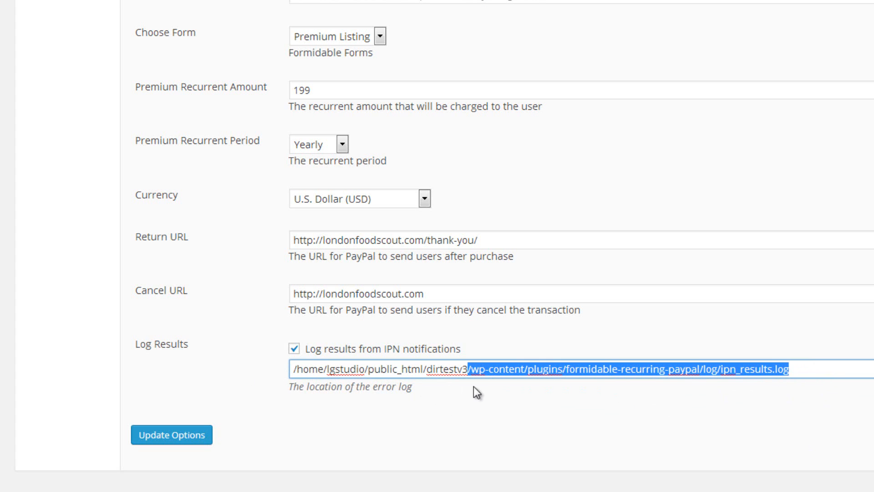
left_click(456, 371)
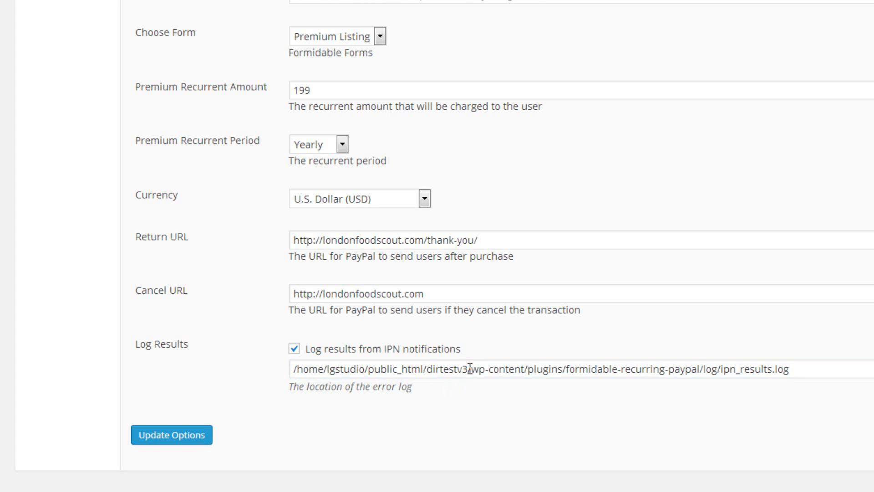
left_click_drag(470, 368, 282, 368)
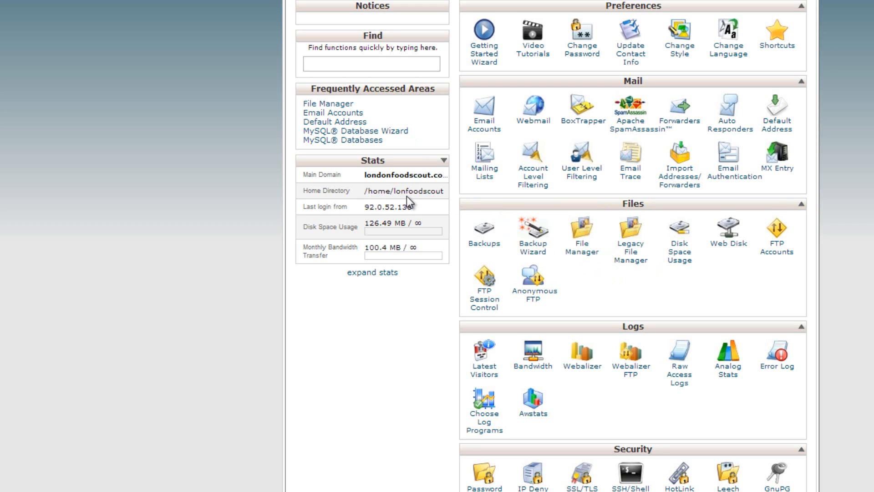
Step: Open cPanel's File Manager and view the hosting account's home directory to find the server path
left_click(581, 249)
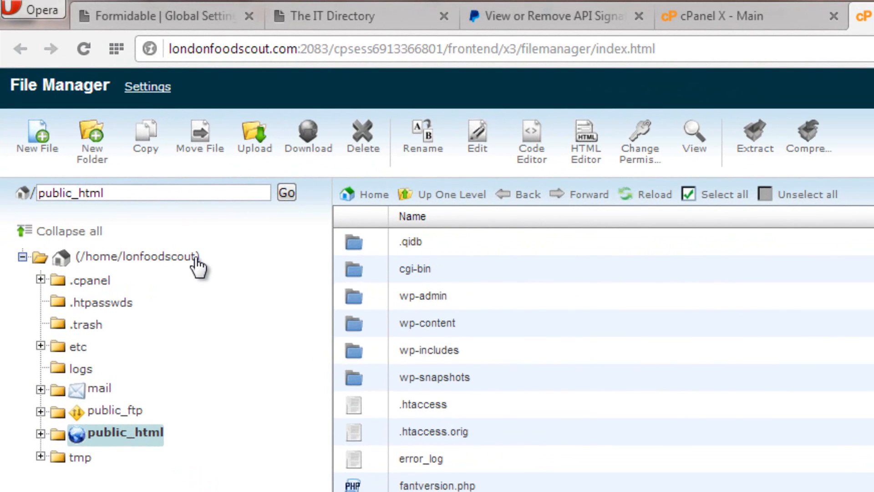
left_click(99, 128)
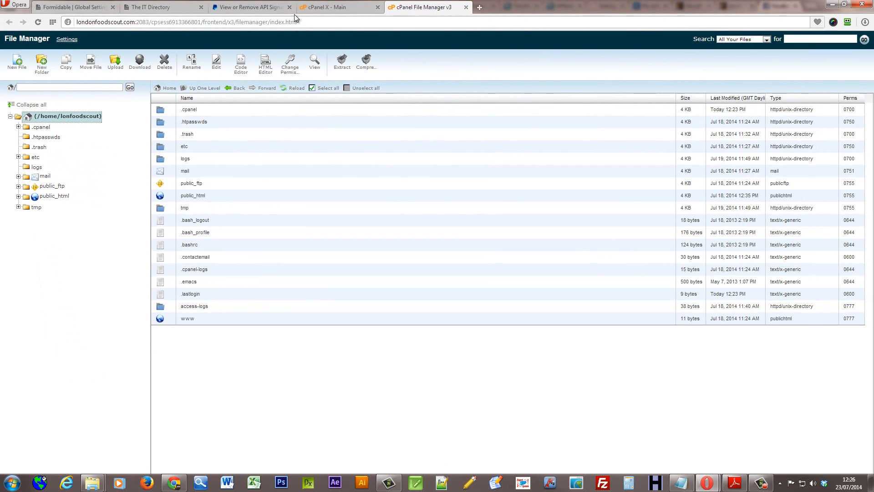
Step: Switch back to the Formidable settings and set the error log path to /home/lonfoodscout/wp-content/plugins/formidable-recurring-paypal/log/ipn_results.log
left_click(83, 10)
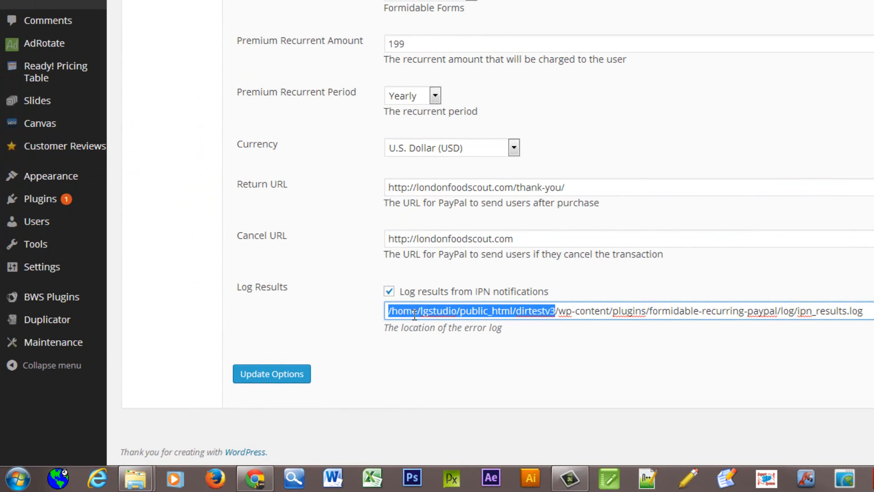
left_click(415, 313)
left_click_drag(419, 311, 555, 312)
type("lonfoo")
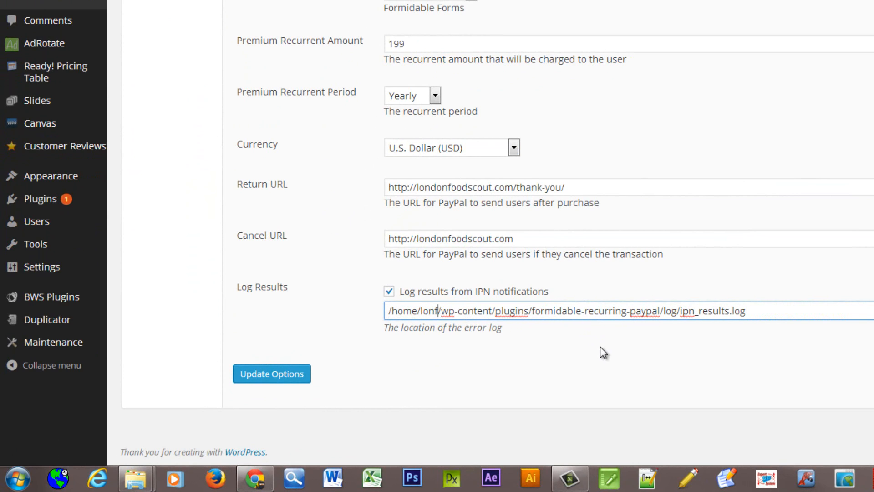
type("dscout/")
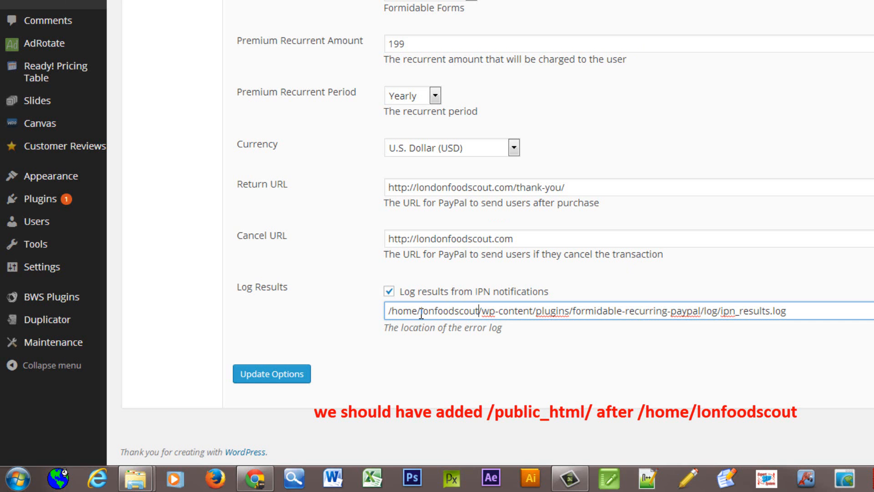
Step: Check the log path's account folder against the home directory in cPanel File Manager and review the PayPal payment settings again
left_click_drag(419, 311, 481, 310)
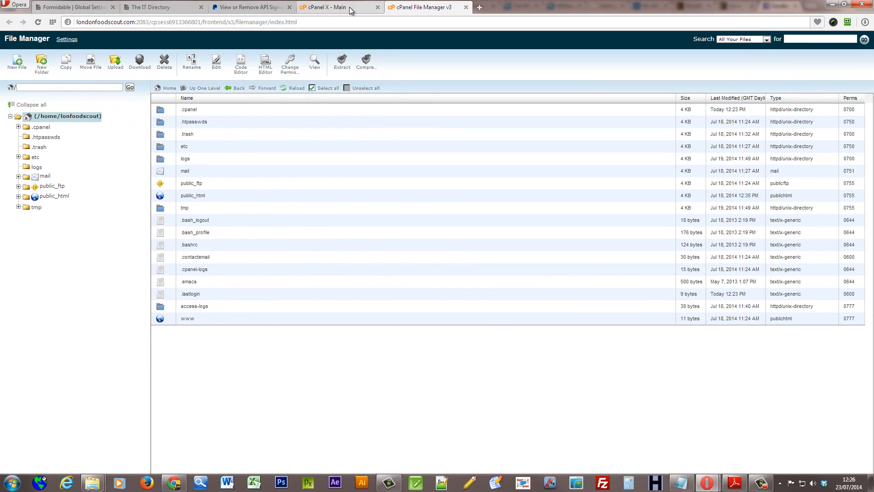
left_click(78, 8)
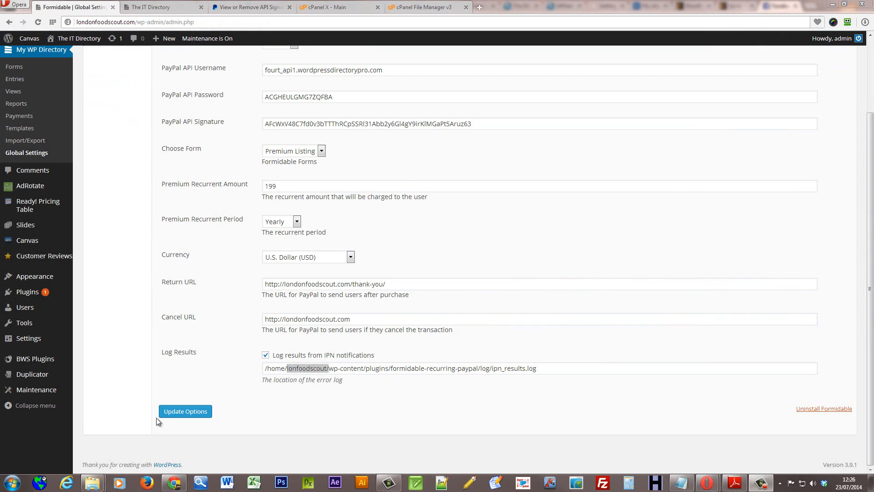
left_click(127, 387)
scroll(134, 375, "up", 3)
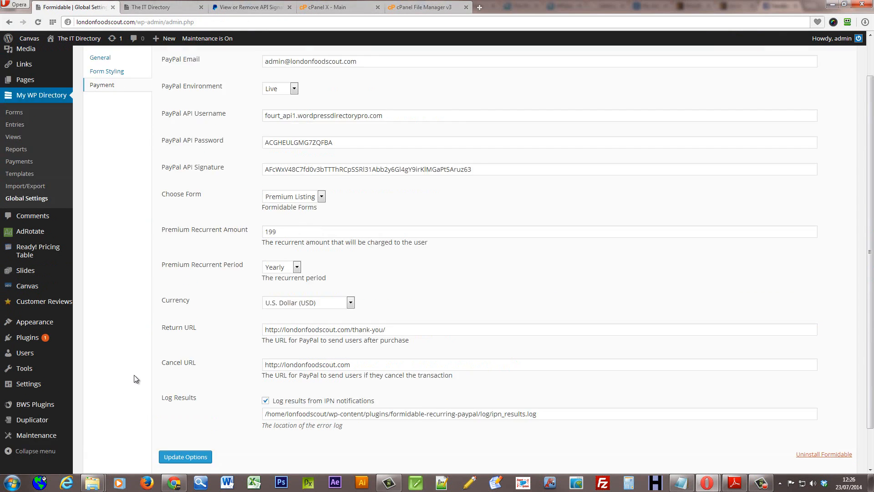